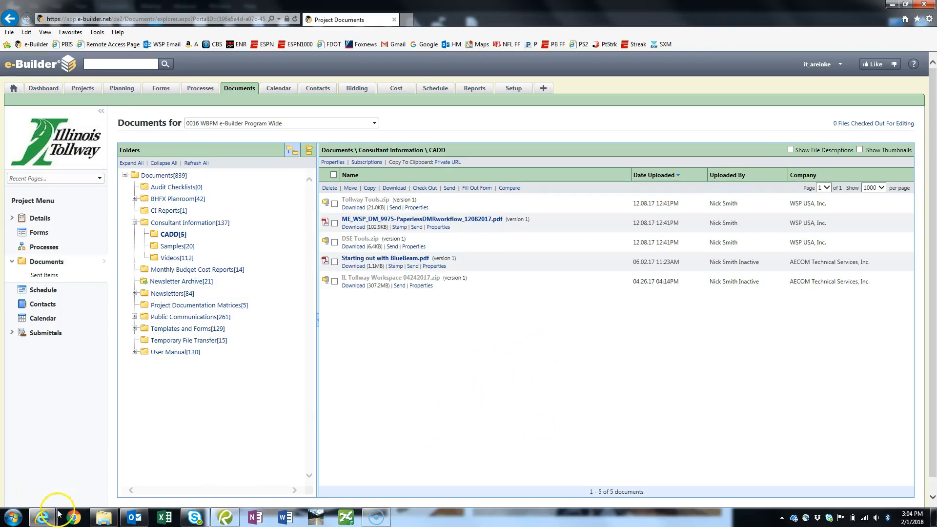
Open the Comments of Design Milestone Review (DMR) - 7 and copy the Bluebeam session ID from the Tollway review comment
mouse_move(43, 518)
click(172, 465)
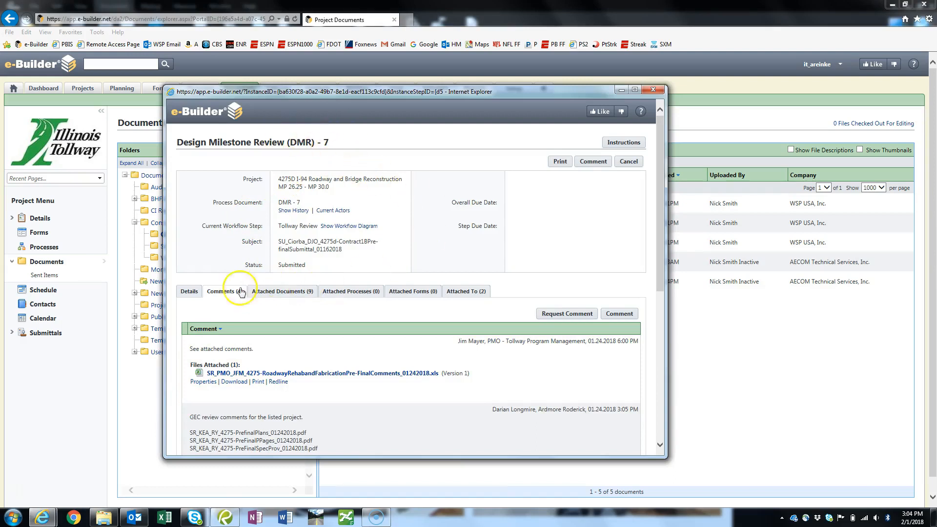
click(189, 292)
click(237, 295)
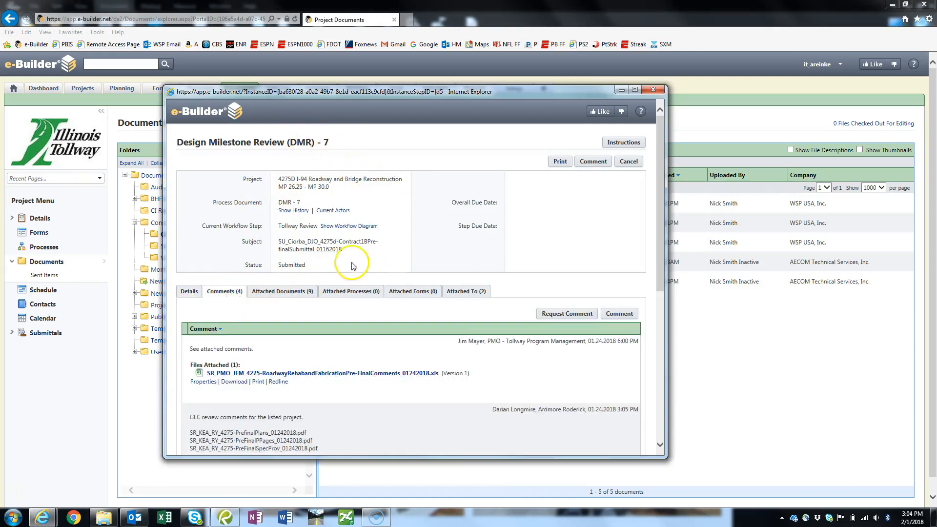
scroll(352, 266, down, 6)
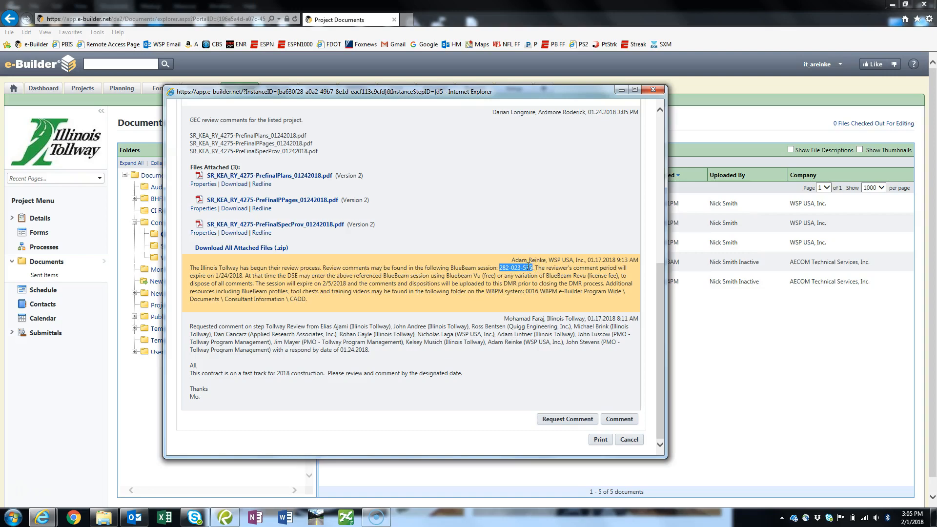
Switch to Bluebeam Revu and join the Studio session using the session ID copied from the review comment
click(225, 518)
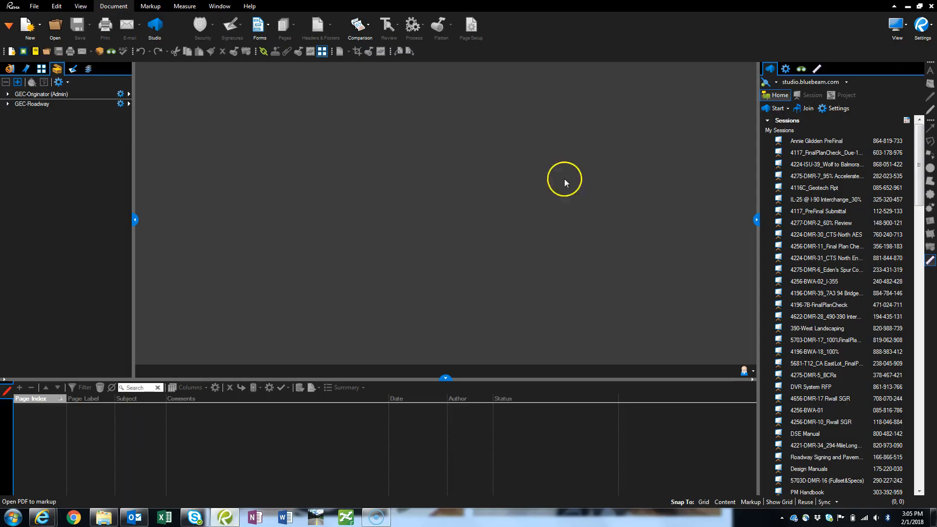
click(808, 109)
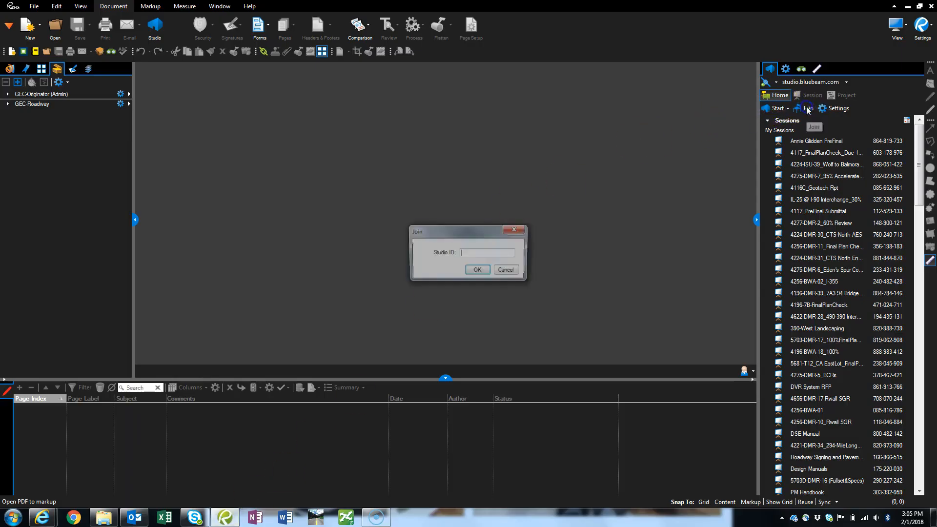
text(282-023-535)
click(479, 270)
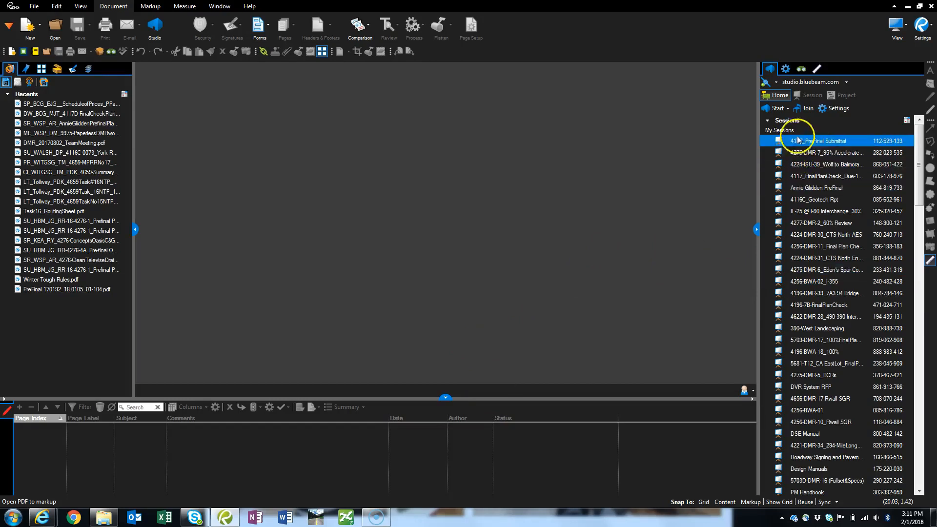
Look through the Studio session list and join the 4117_PreFinal Submittal session with its DW_BCG_MJT_4117D-PreFinalPlans_12162016 document
scroll(816, 160, down, 7)
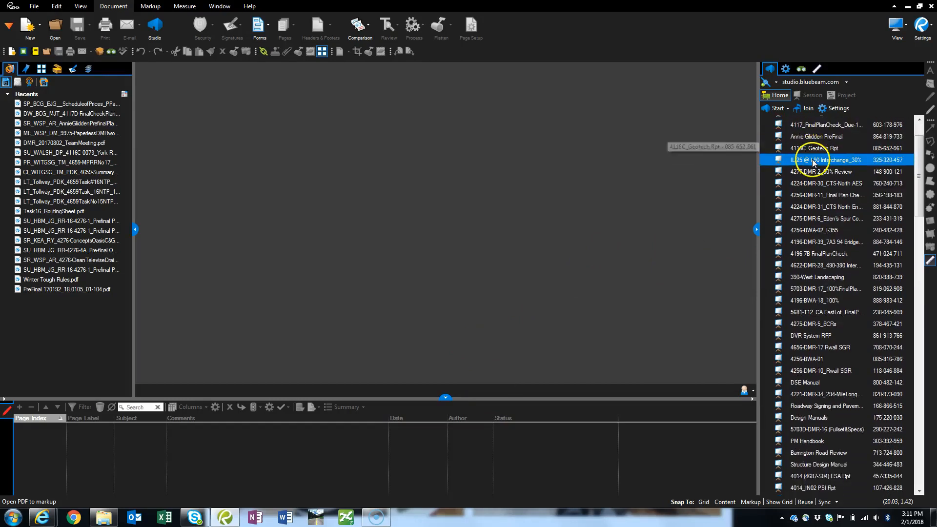
scroll(814, 174, down, 2)
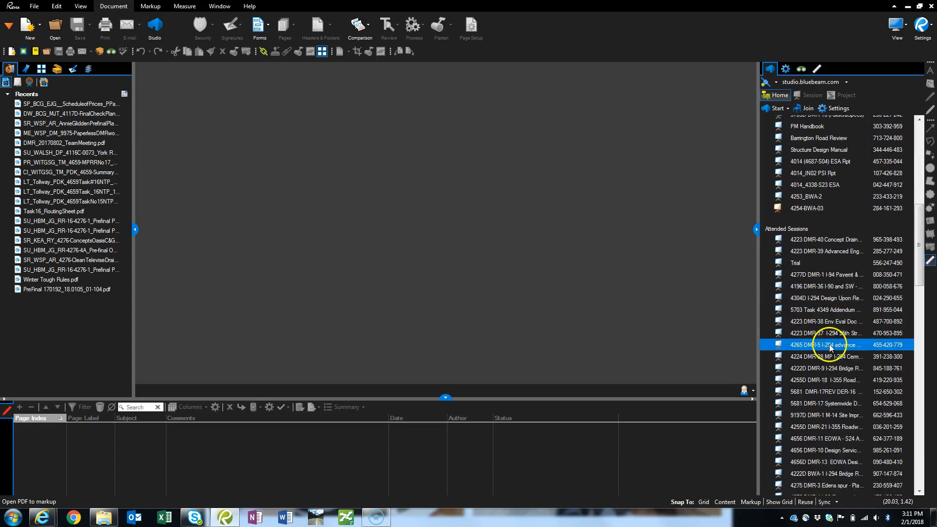
scroll(833, 351, up, 5)
scroll(833, 350, up, 4)
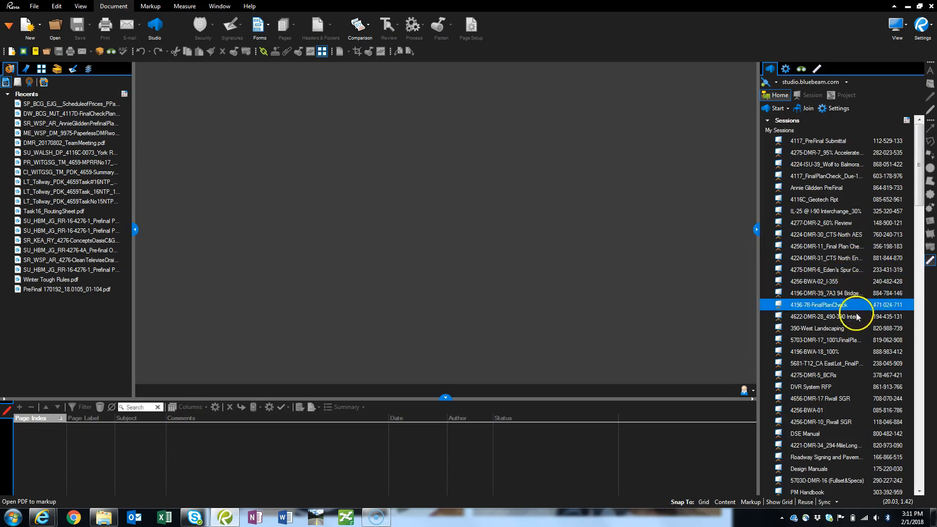
double_click(810, 147)
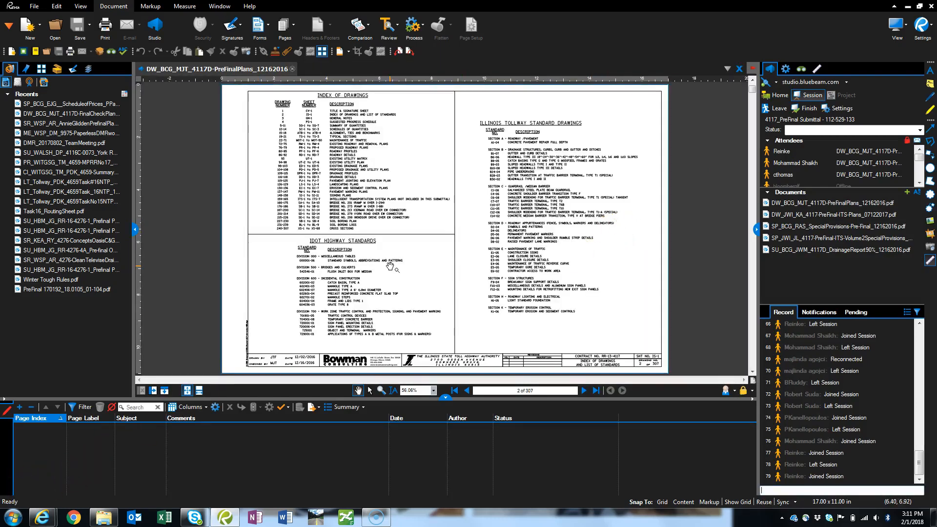
click(829, 228)
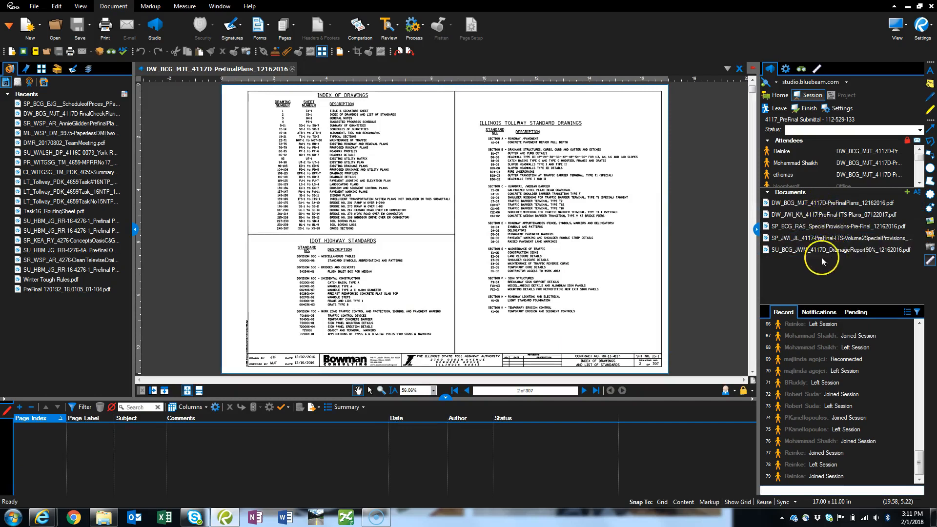
Widen the Name column in Manage Tool Sets and enable the Tollway-PM tool set in the Tool Chest
click(57, 71)
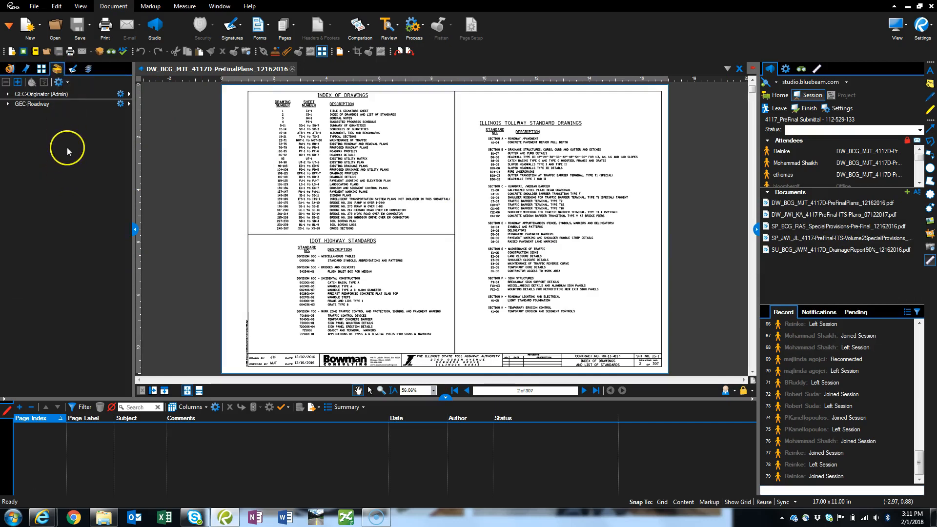
click(60, 84)
click(415, 212)
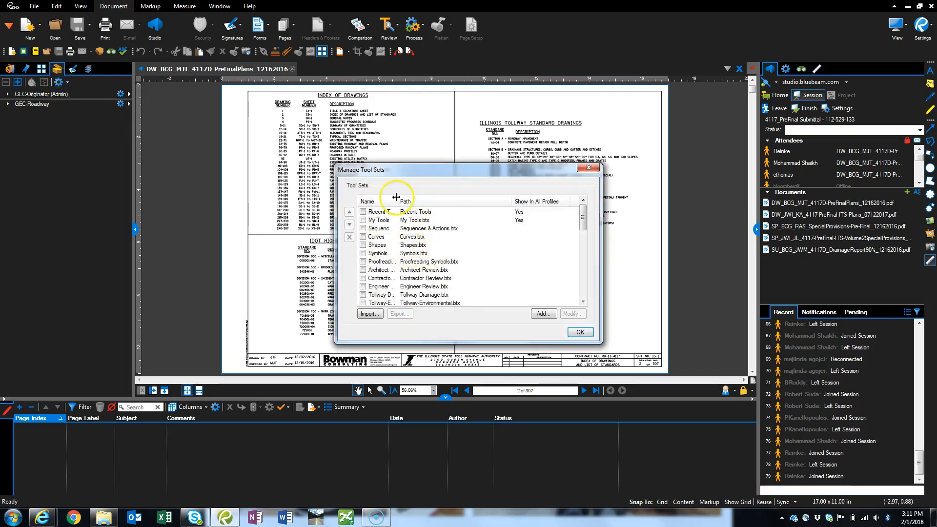
drag(397, 201, 457, 201)
scroll(415, 245, down, 1)
scroll(415, 245, down, 4)
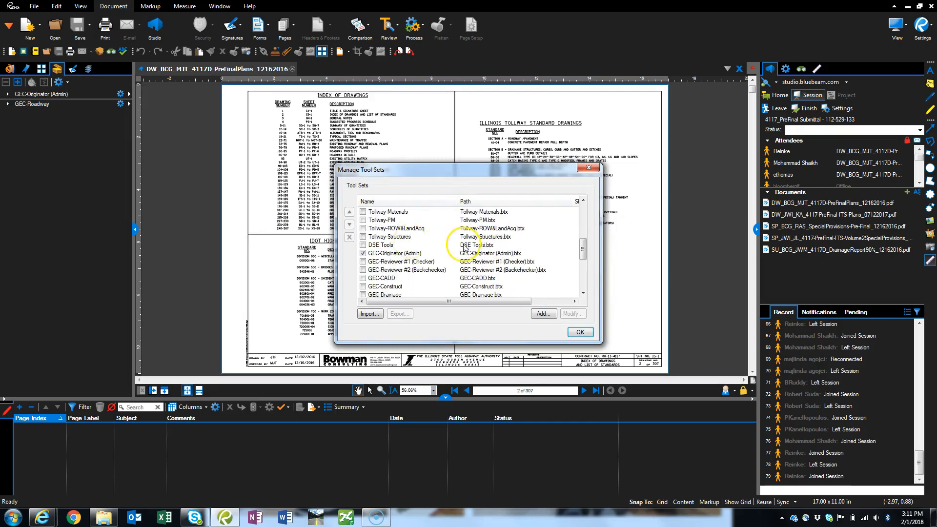
scroll(412, 242, up, 3)
scroll(402, 251, down, 1)
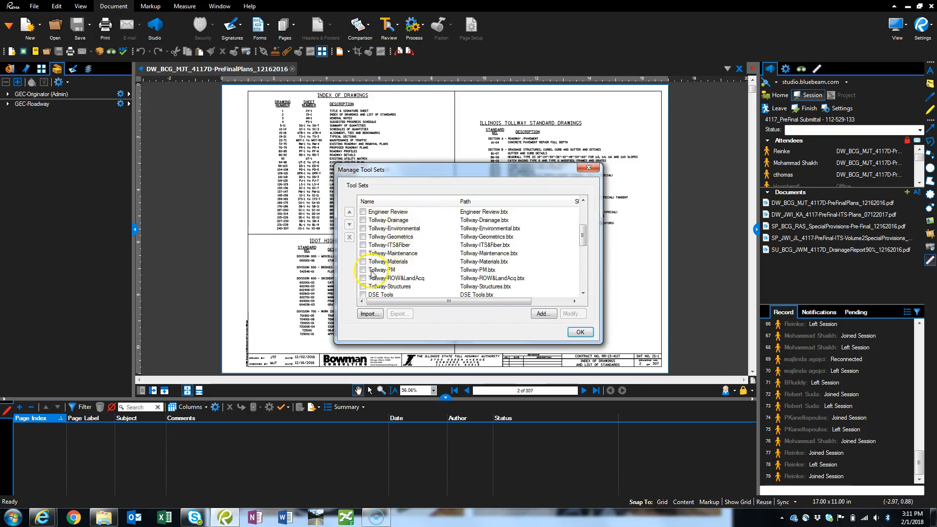
click(363, 269)
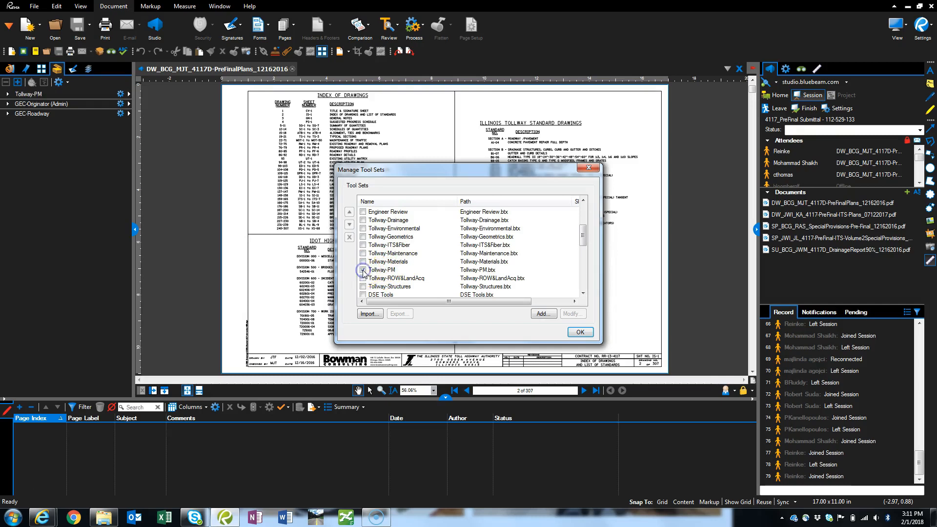
click(579, 333)
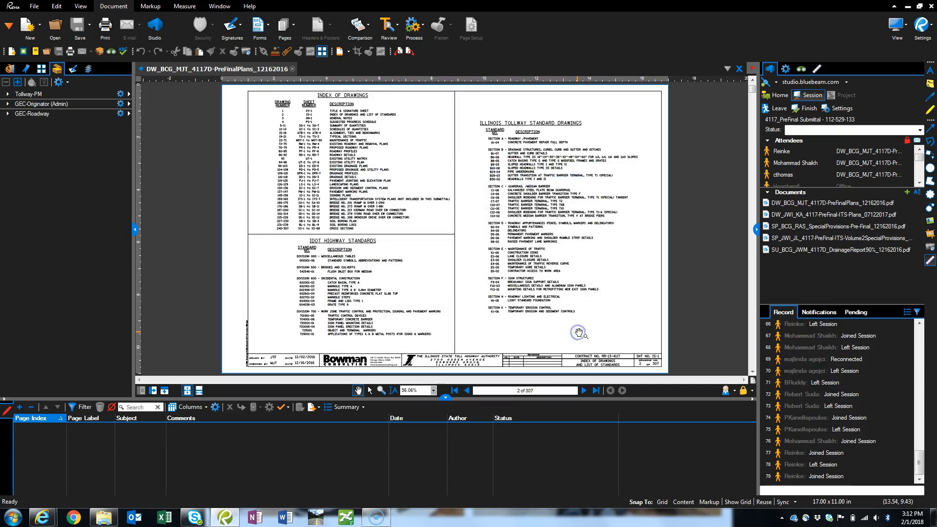
Place a Tollway-PM cloud callout reading "comment" around the roadway plan sheet numbers in the Index of Drawings
click(29, 96)
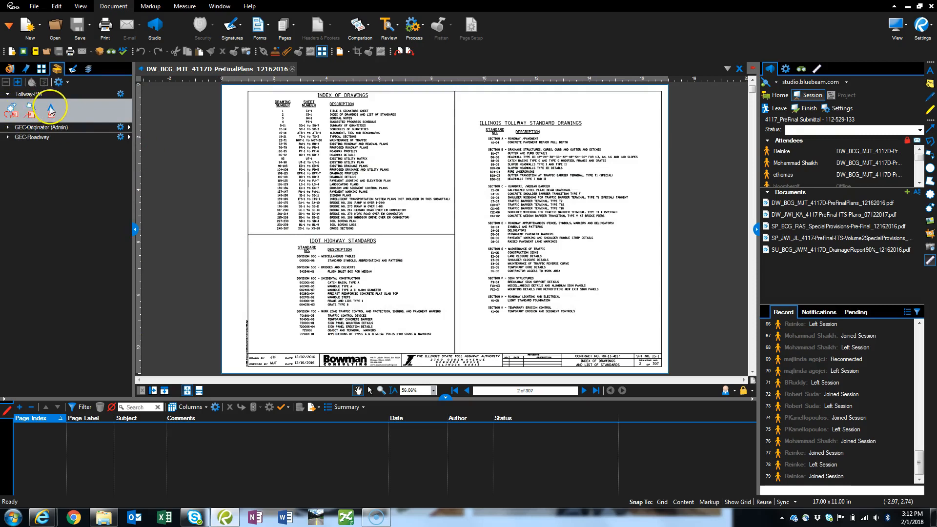
click(14, 112)
drag(312, 149, 319, 152)
click(351, 162)
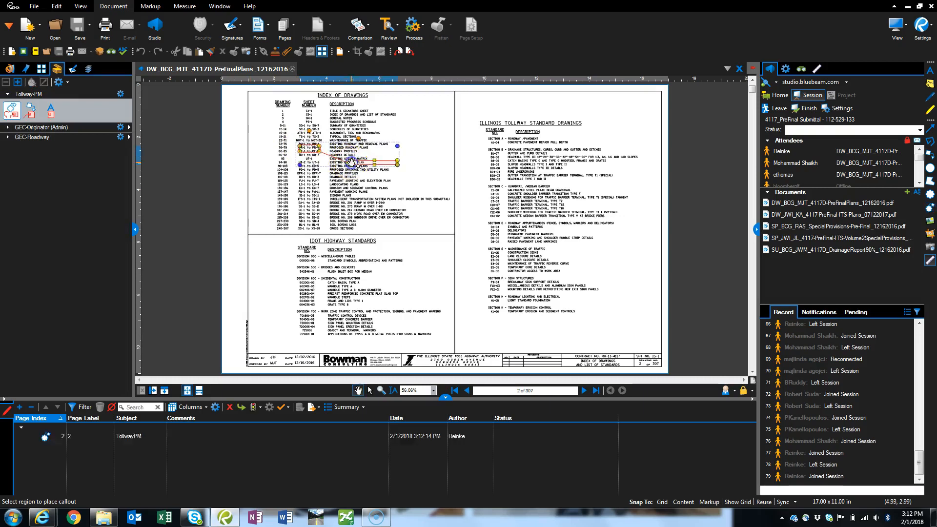
scroll(357, 163, up, 3)
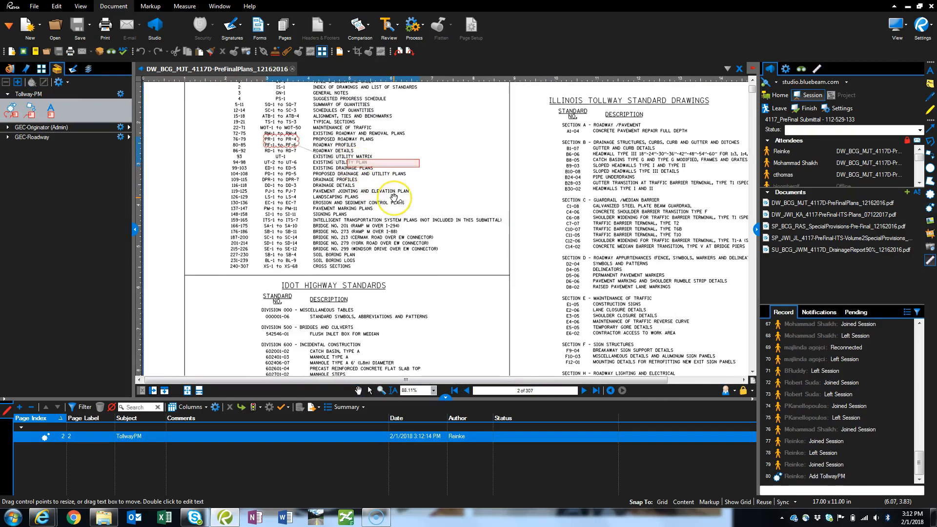
click(393, 198)
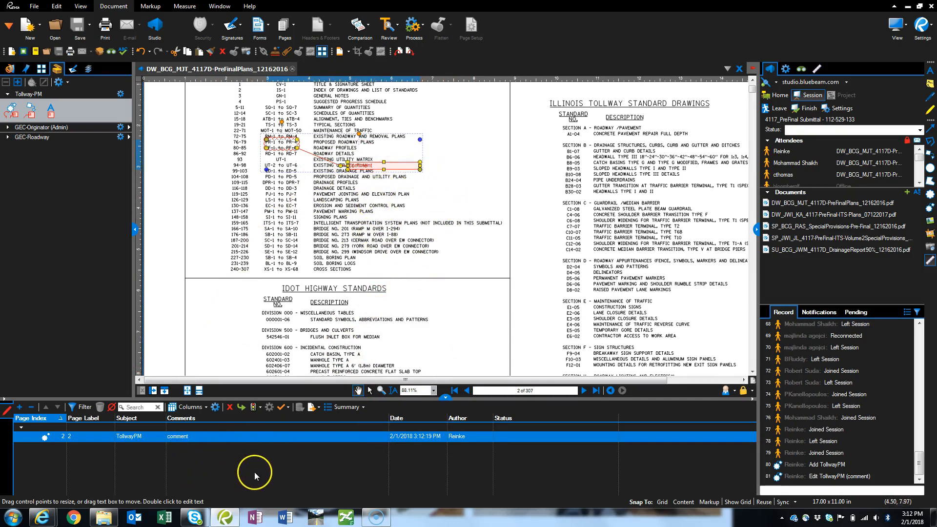
Add a Tollway-PM arrow callout reading "comment" that points to the landscaping plans rows of the Index of Drawings
click(31, 112)
click(276, 194)
click(330, 226)
text(comment)
key(Return)
click(264, 241)
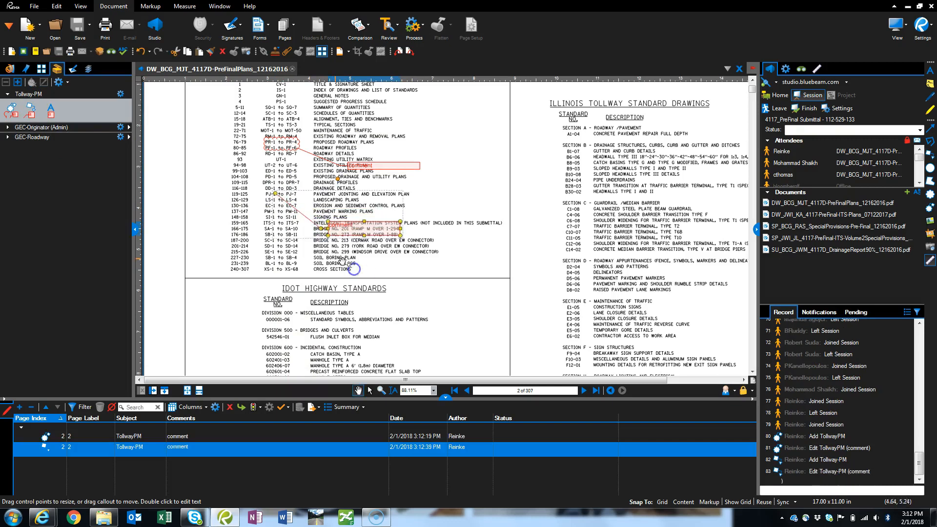
Place a Tollway-PM text box reading "comment" beside the IDOT Highway Standards heading
click(50, 110)
drag(410, 287, 467, 312)
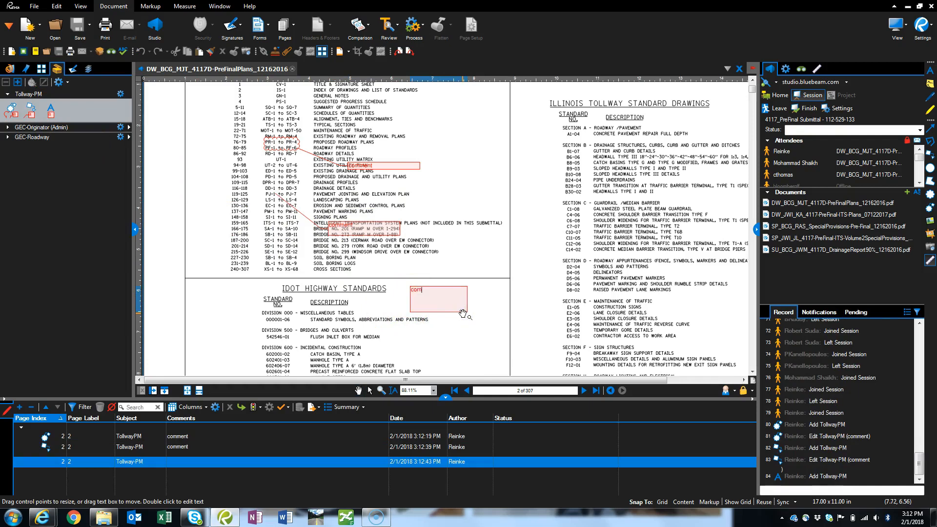
click(544, 287)
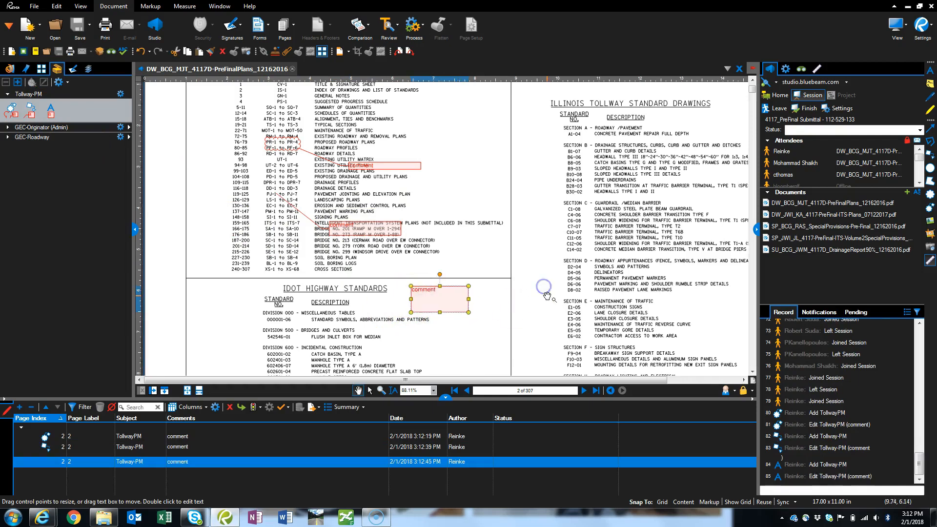
Fit the page in view, select the arrow callout in the Markups list and open its comment text for editing
click(191, 391)
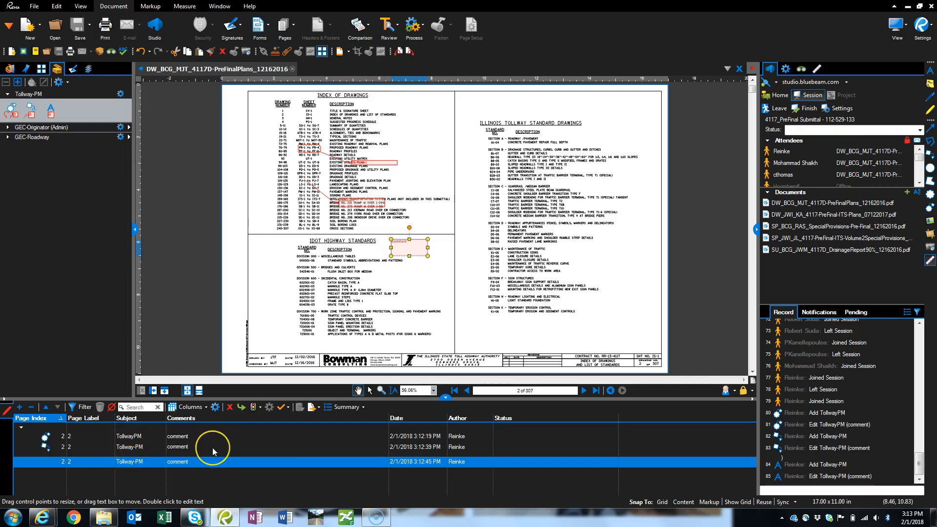
double_click(409, 249)
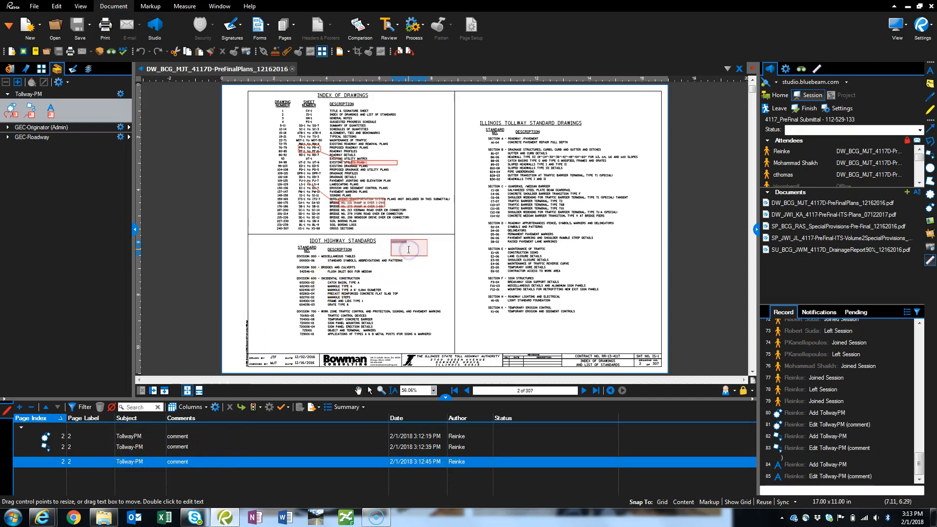
click(192, 448)
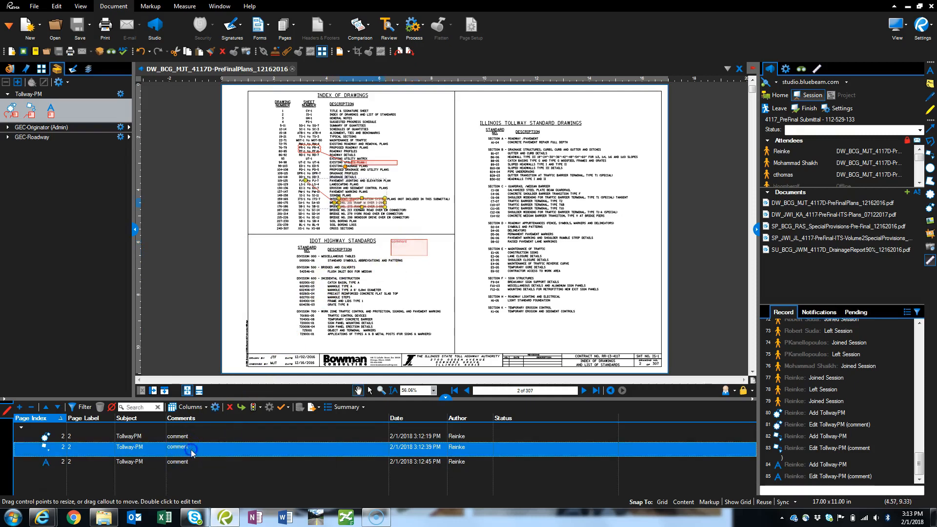
click(191, 448)
double_click(230, 417)
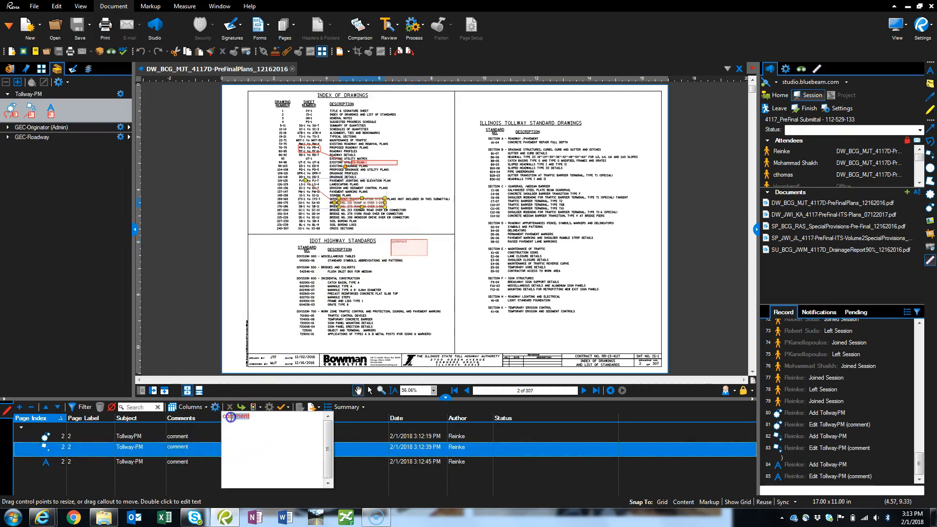
click(199, 298)
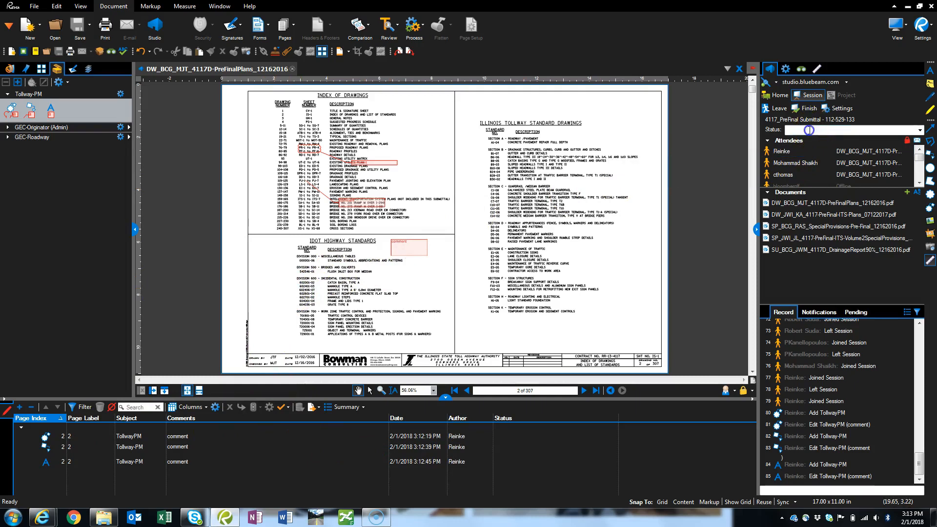
Set the session status to Finished and check the statuses in the attendee list
click(920, 131)
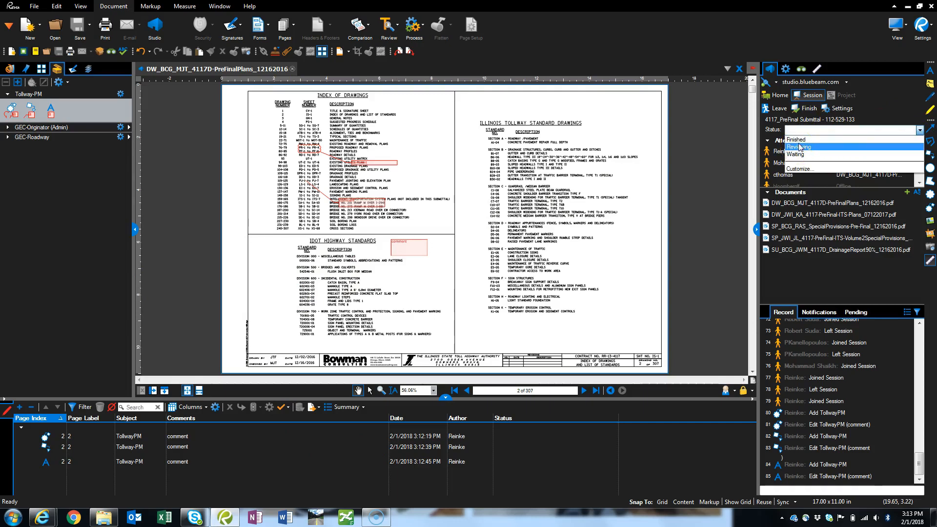
key(Up)
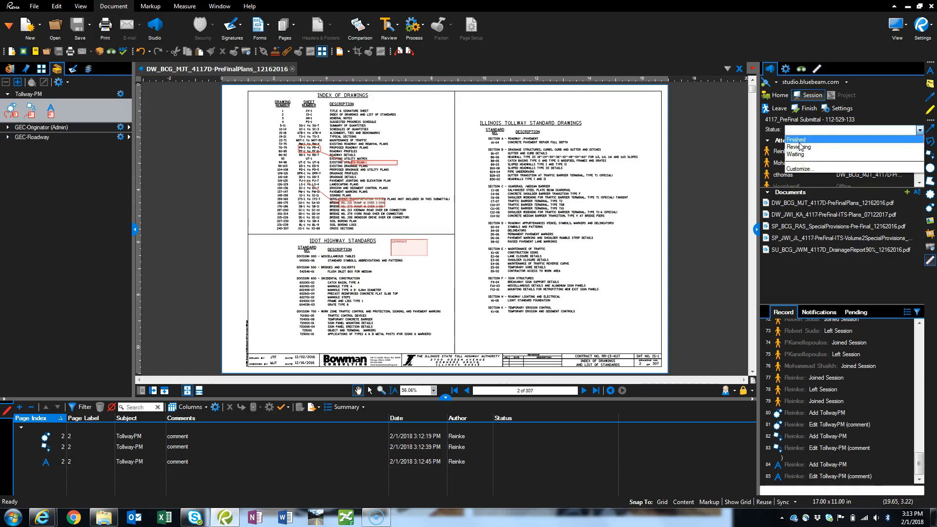
key(Return)
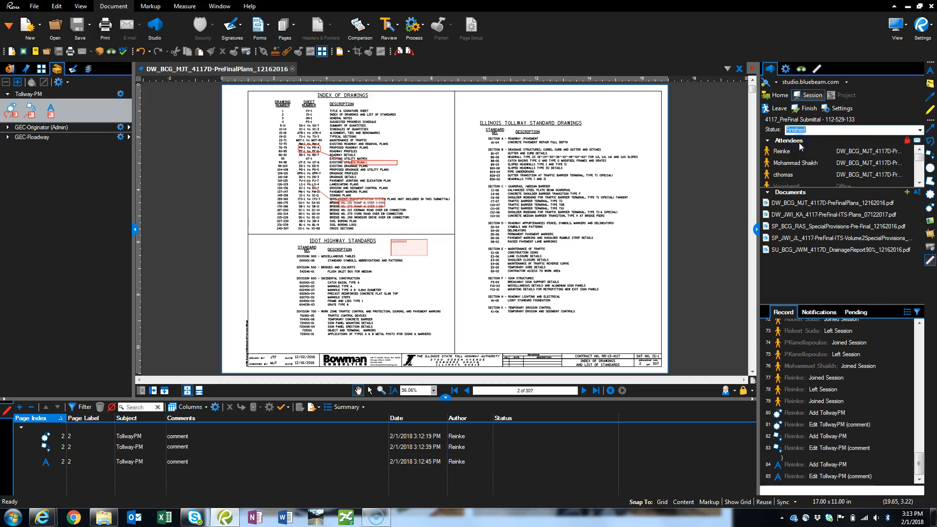
click(794, 151)
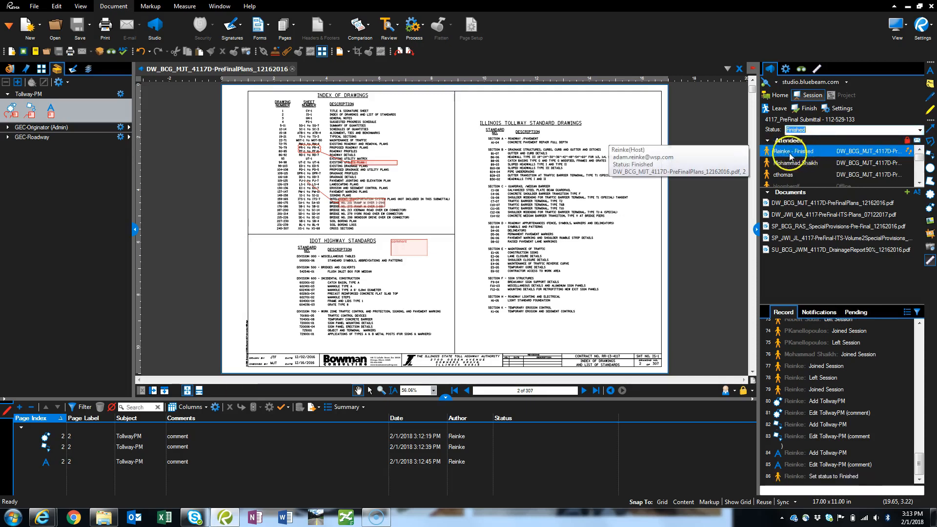
click(803, 164)
click(792, 175)
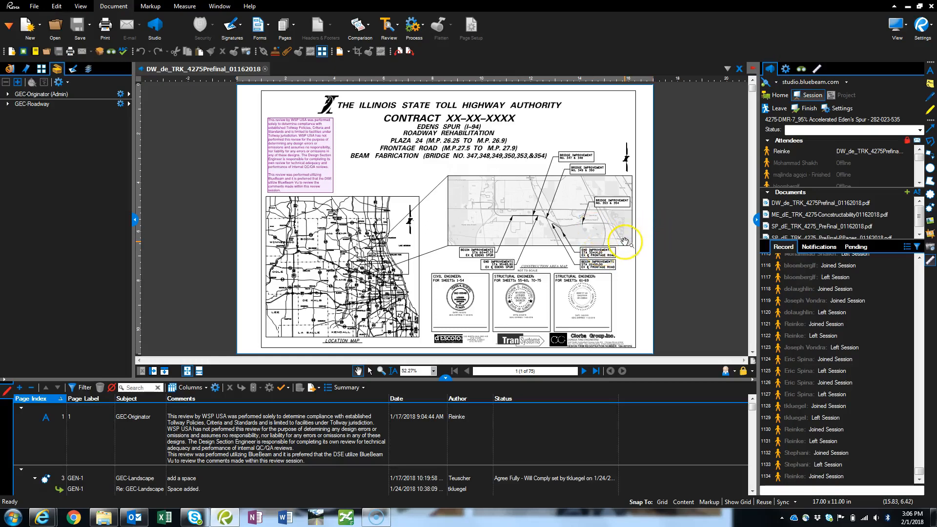
Enlarge the Documents section of the 4275-DMR-7 session so its whole file list fits
mouse_move(847, 206)
click(873, 237)
drag(877, 241, 848, 311)
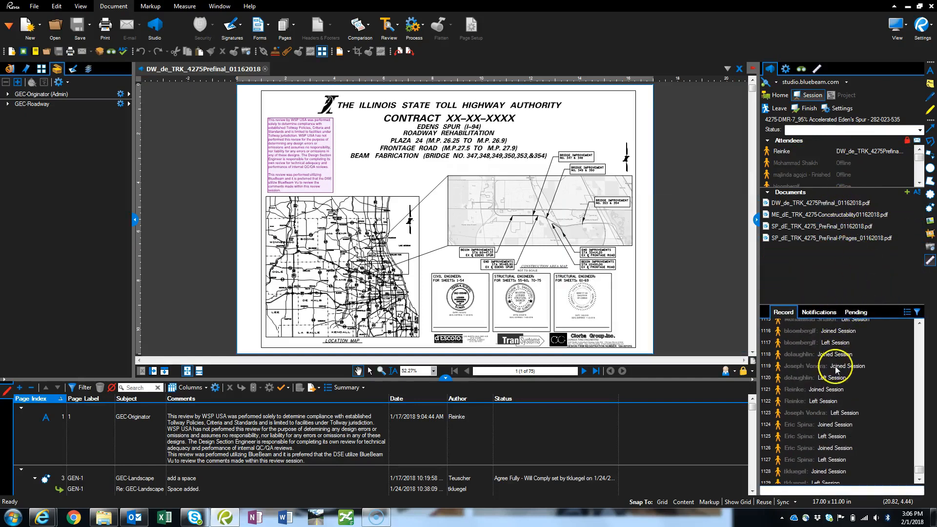
Look through the session record, and enlarge the Markups list to review the comments, replies and statuses in the 4275 pre-final plans
scroll(837, 376, up, 10)
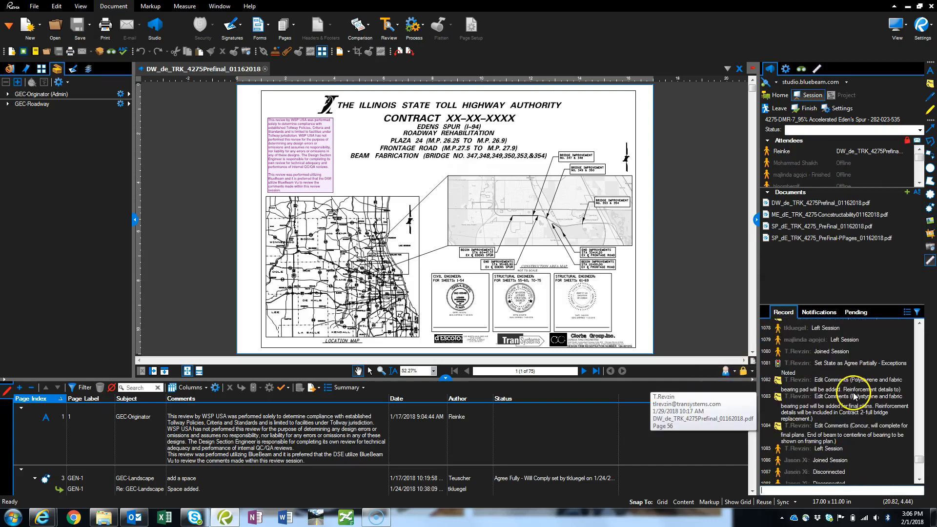
scroll(854, 396, down, 11)
drag(428, 380, 420, 271)
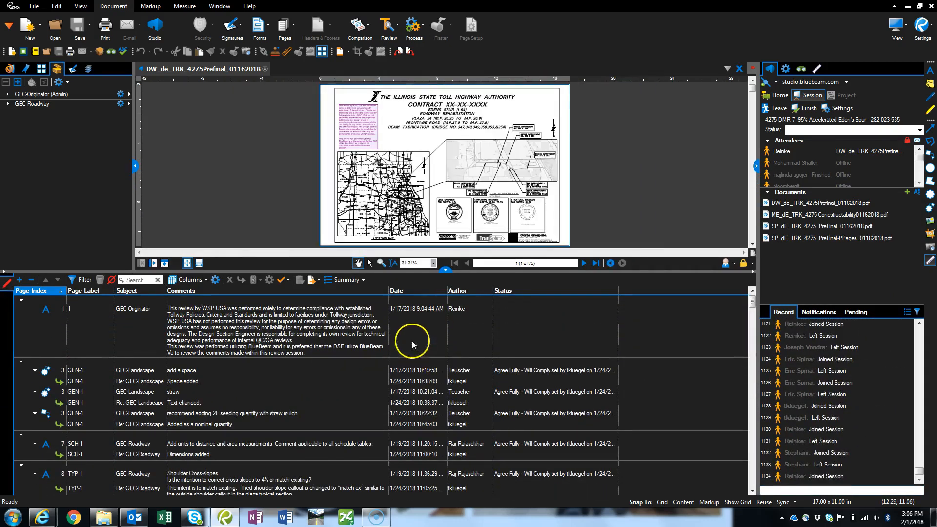
scroll(551, 336, down, 1)
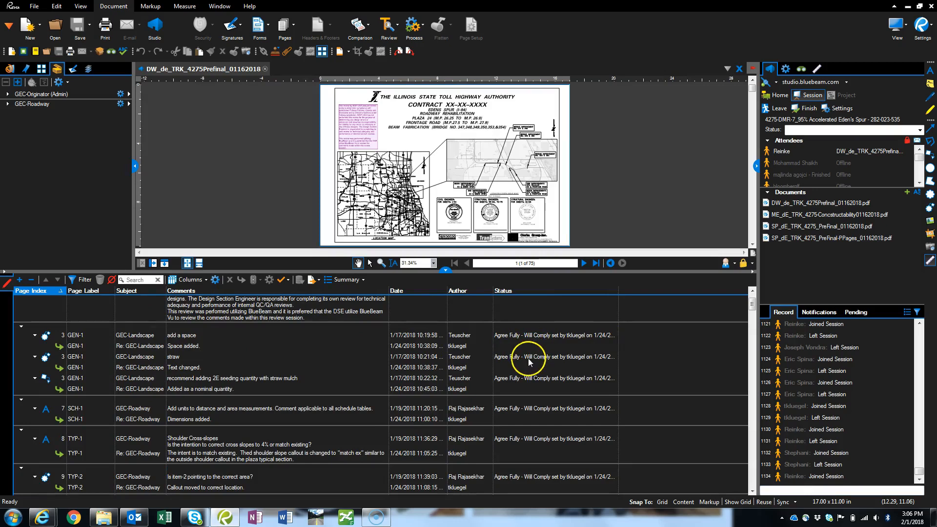
scroll(222, 432, down, 10)
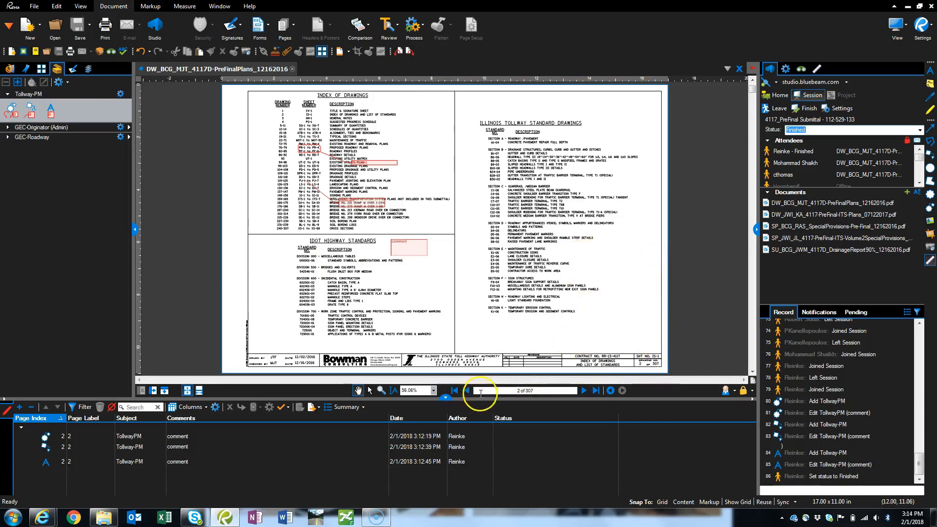
Go to page 4 of the 4117D pre-final plans, try zooming in and out, and fit the whole sheet in view
click(585, 391)
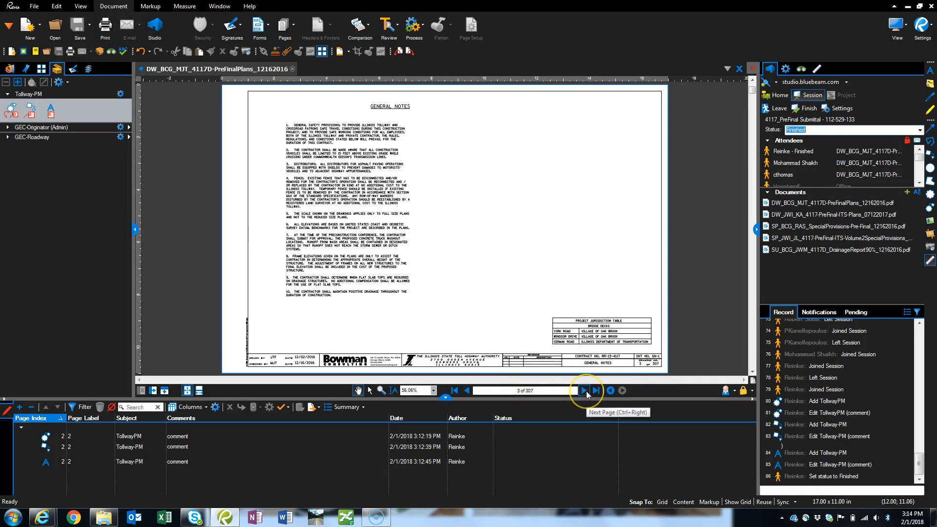
click(586, 391)
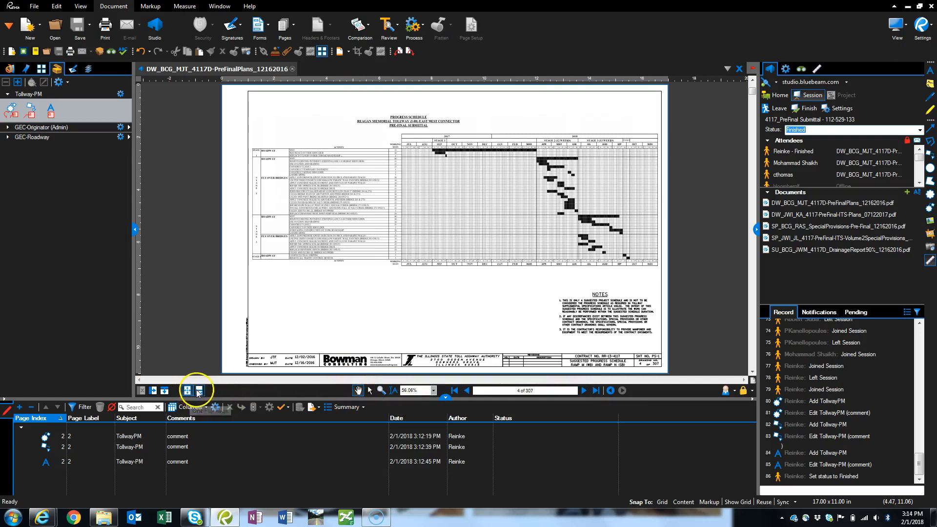
click(304, 271)
scroll(312, 293, up, 2)
scroll(312, 293, down, 2)
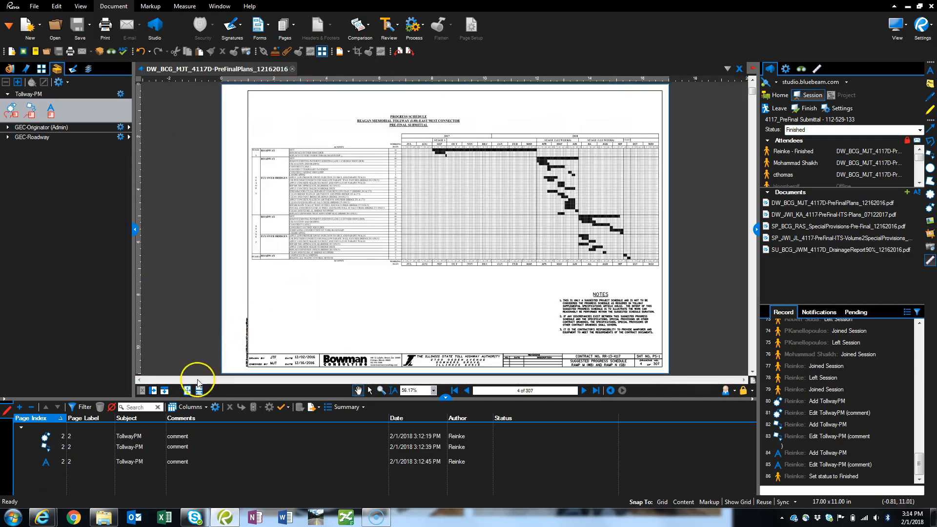
click(198, 389)
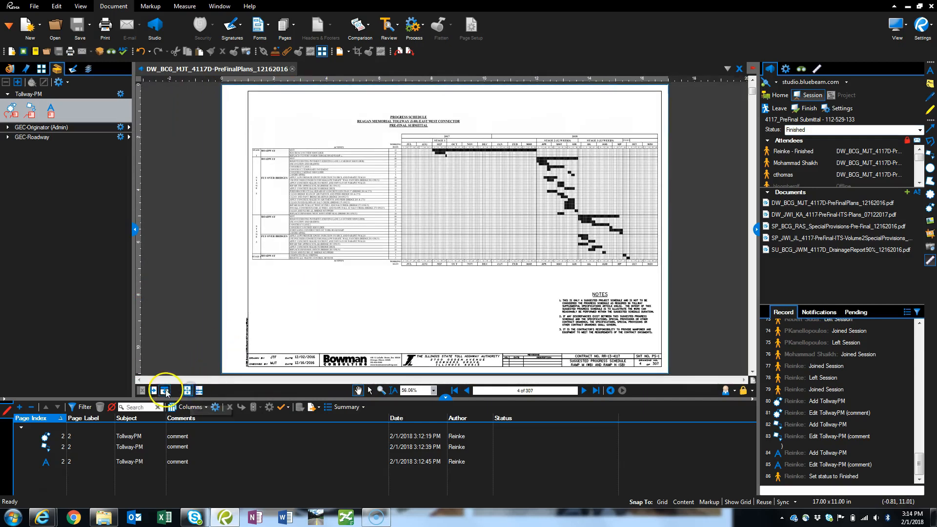
click(261, 283)
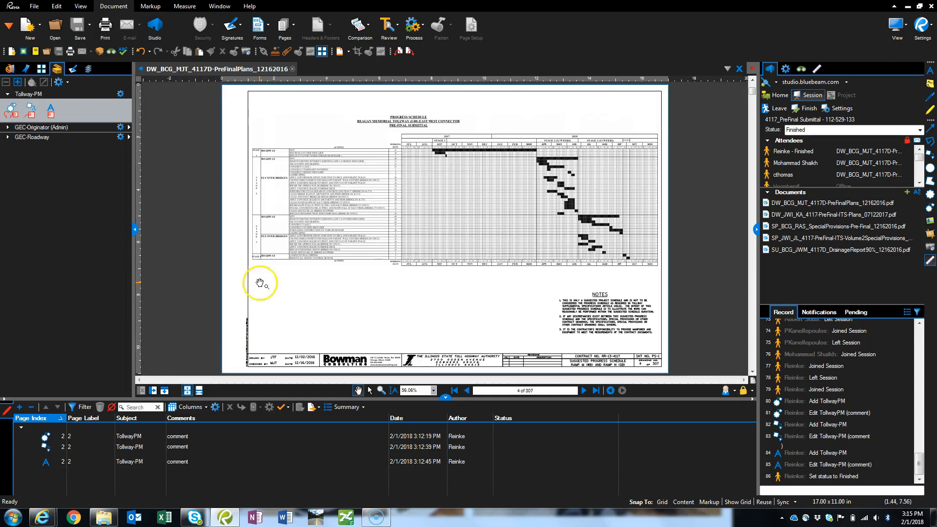
Split the plan view vertically and divide the second pane horizontally, giving three panes of the same document
click(153, 391)
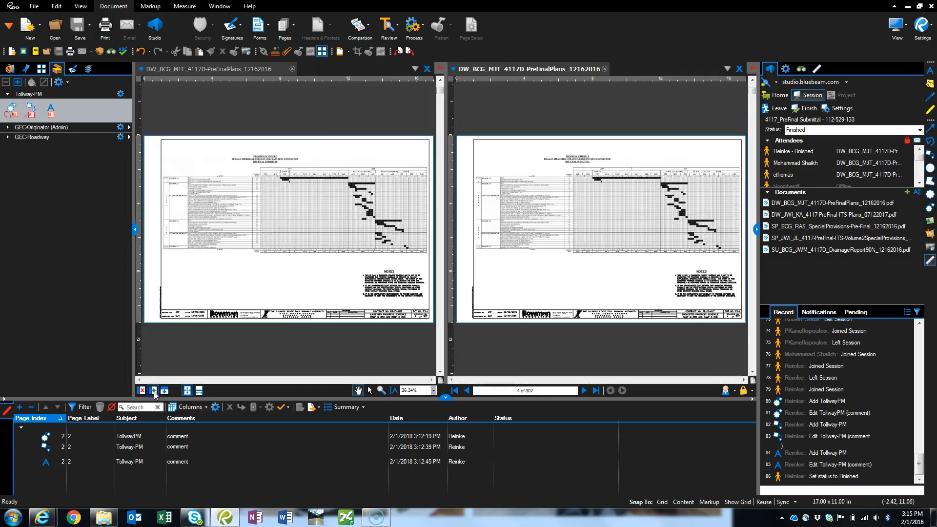
click(496, 254)
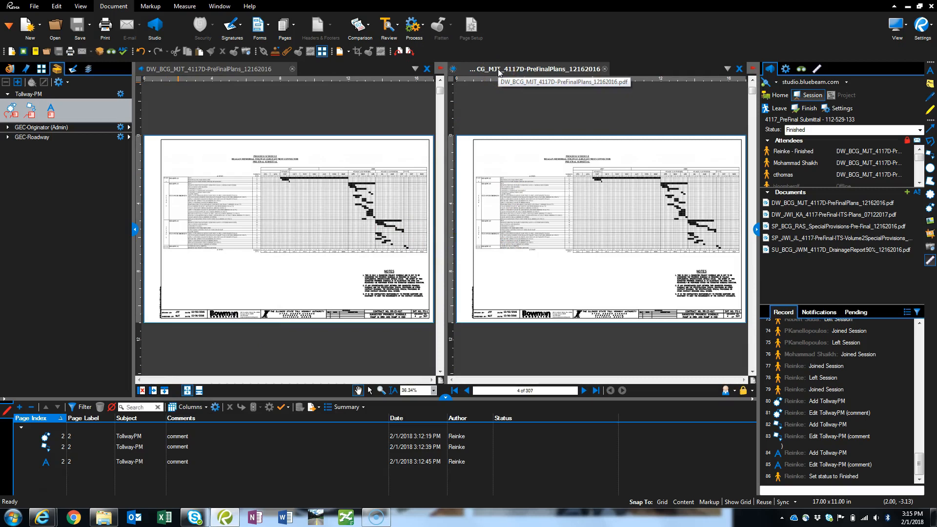
click(165, 391)
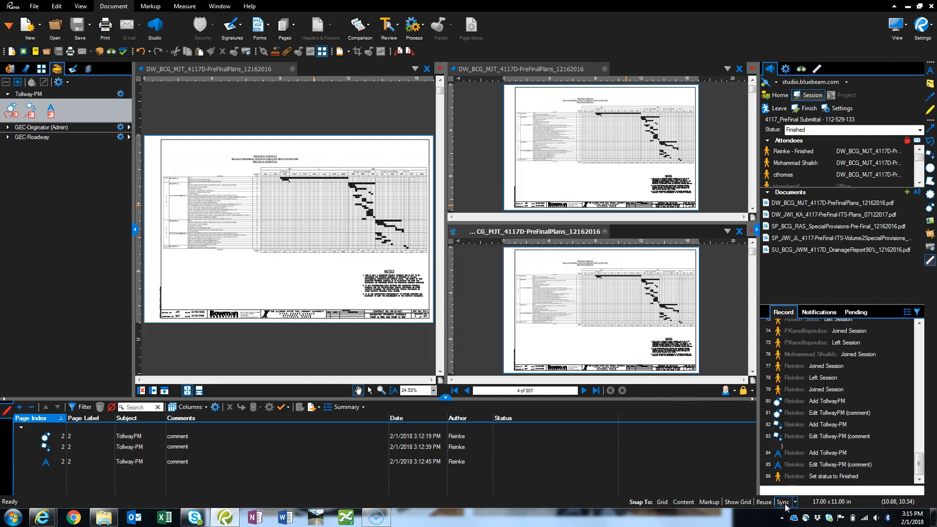
Advance the lower small pane to page 5 and the large pane to page 6
click(584, 393)
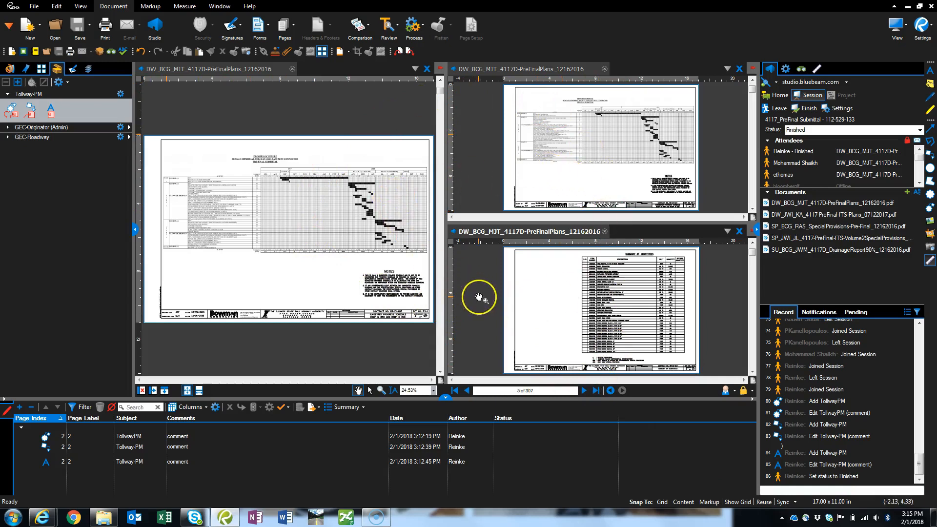
click(309, 237)
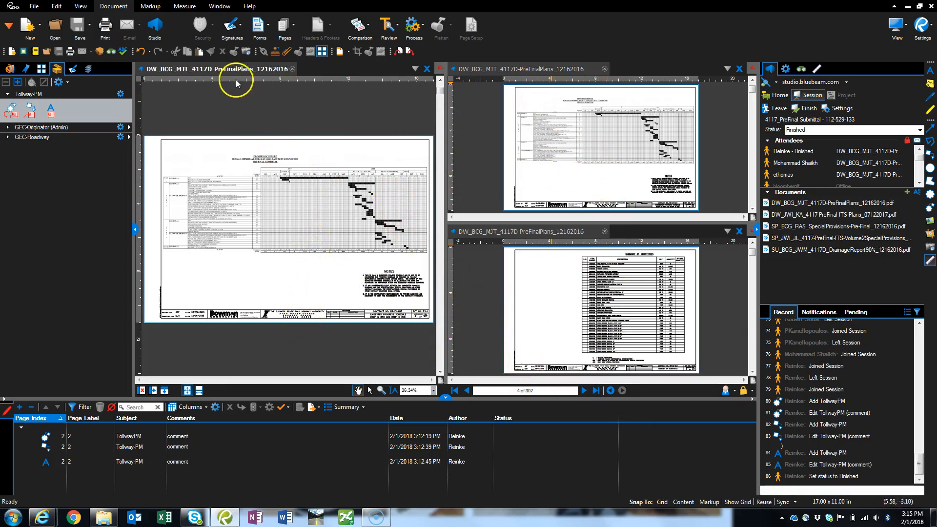
click(583, 391)
click(582, 391)
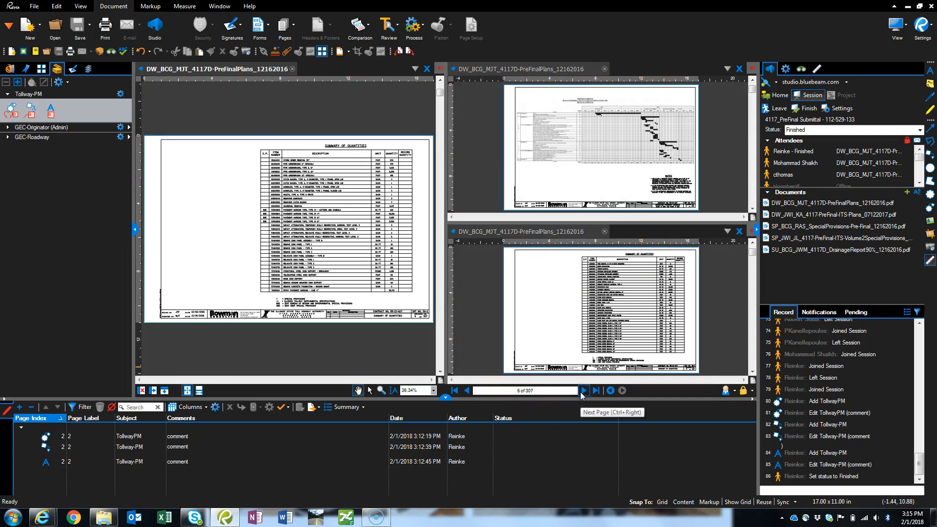
Zoom the two small panes out independently of the large pane and show page 6 in the lower one
click(510, 172)
scroll(588, 142, up, 4)
scroll(590, 142, down, 4)
scroll(591, 142, up, 2)
scroll(591, 142, down, 3)
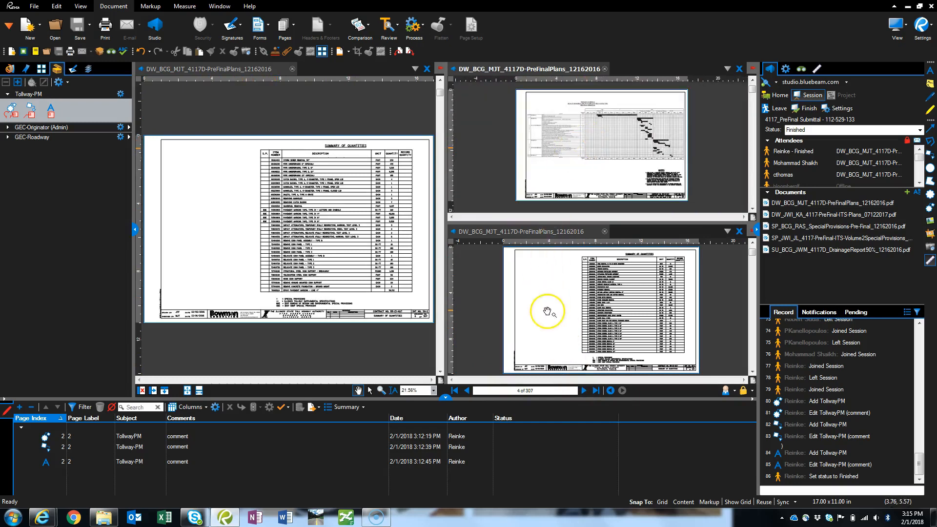
scroll(546, 308, down, 1)
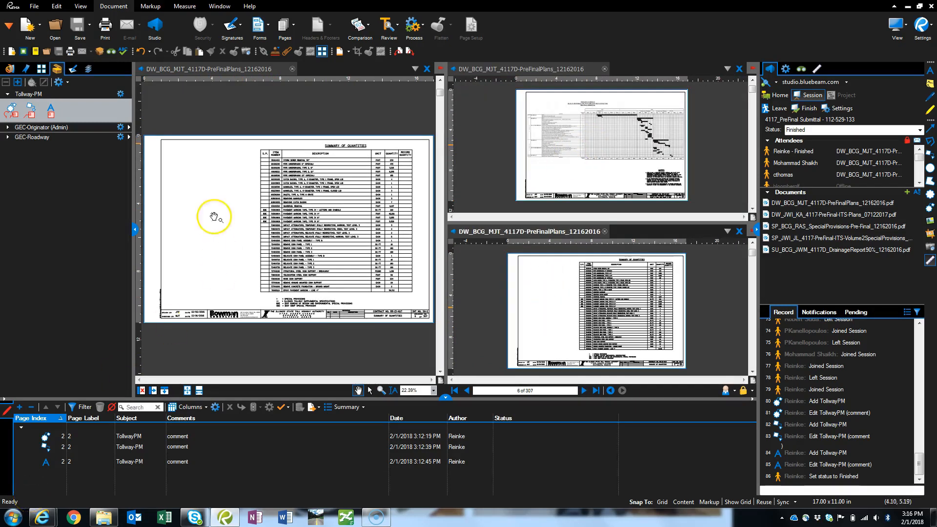